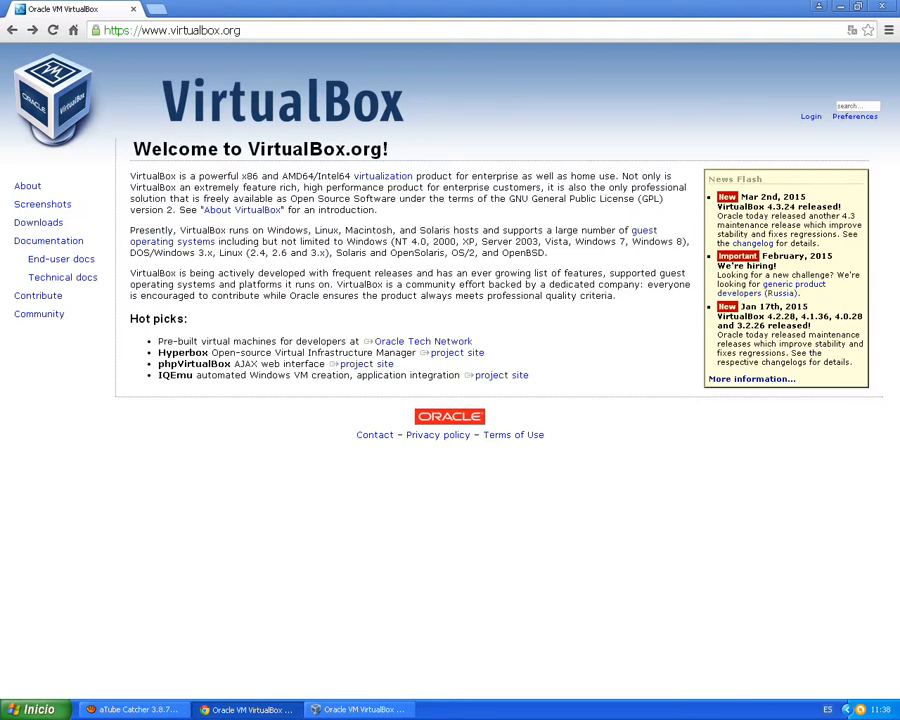
Open the VirtualBox Downloads page, locate the 4.3.24 packages for OS X and Windows hosts, and dismiss the Windows installer download
click(38, 222)
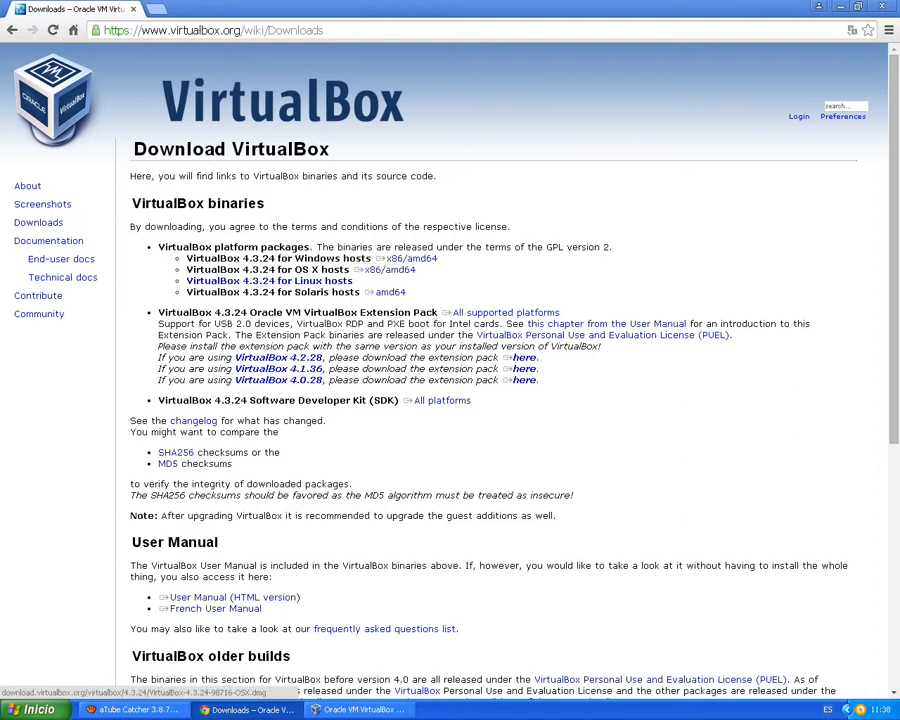
drag(418, 270, 354, 270)
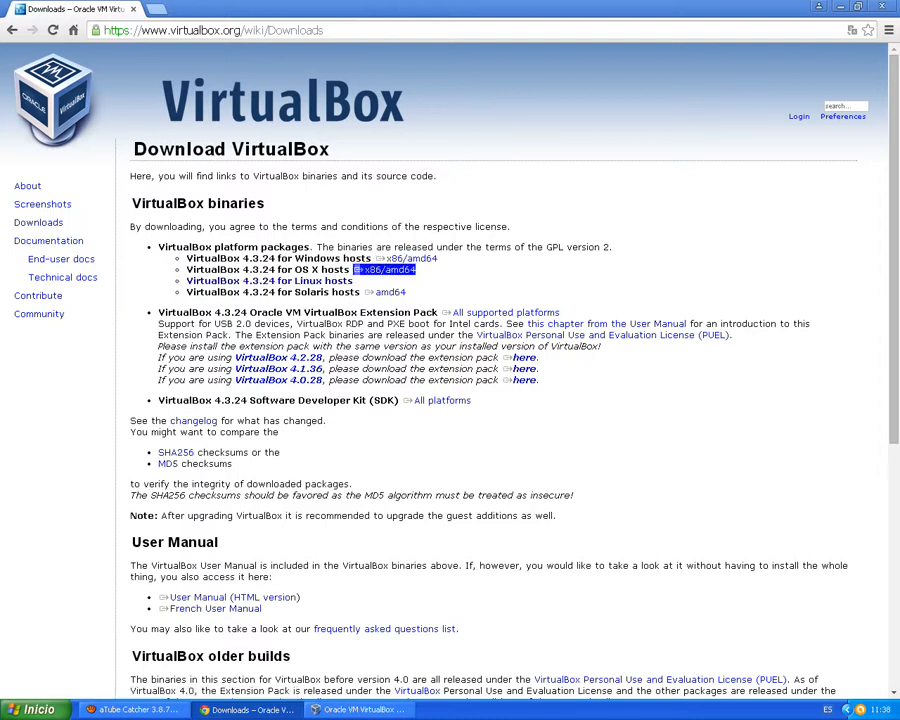
drag(440, 259, 375, 259)
drag(440, 259, 376, 259)
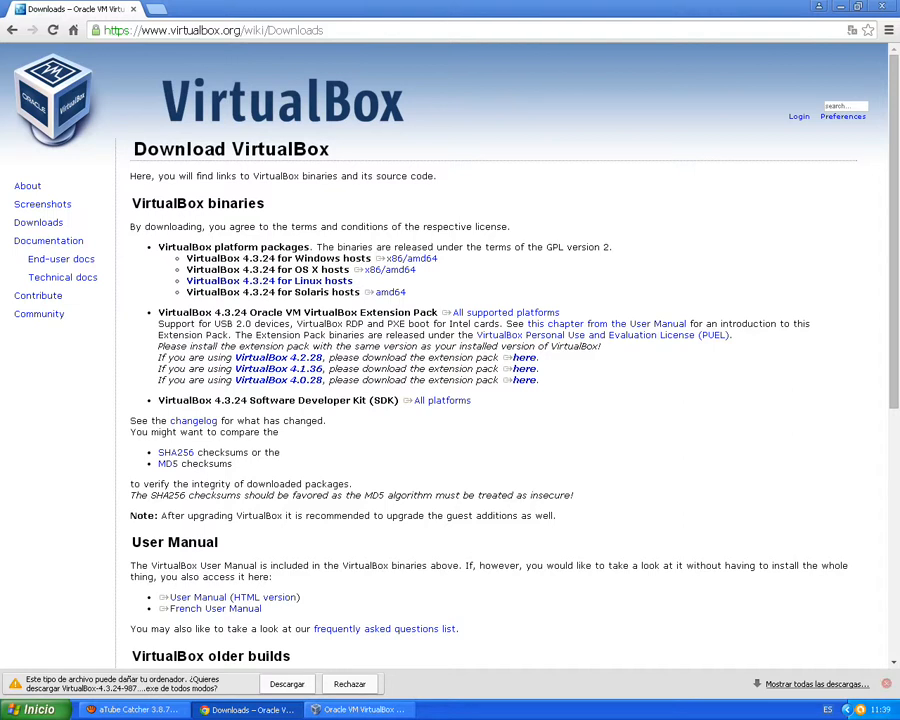
click(886, 683)
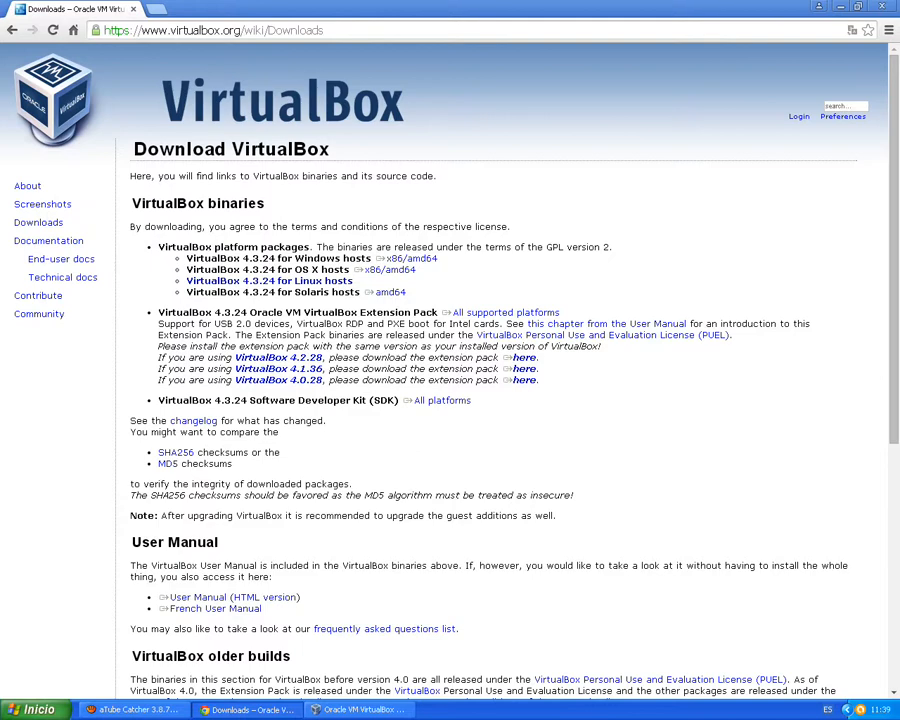
Switch to the VirtualBox manager and start a new virtual machine named "zorin os" with the type Linux
click(247, 709)
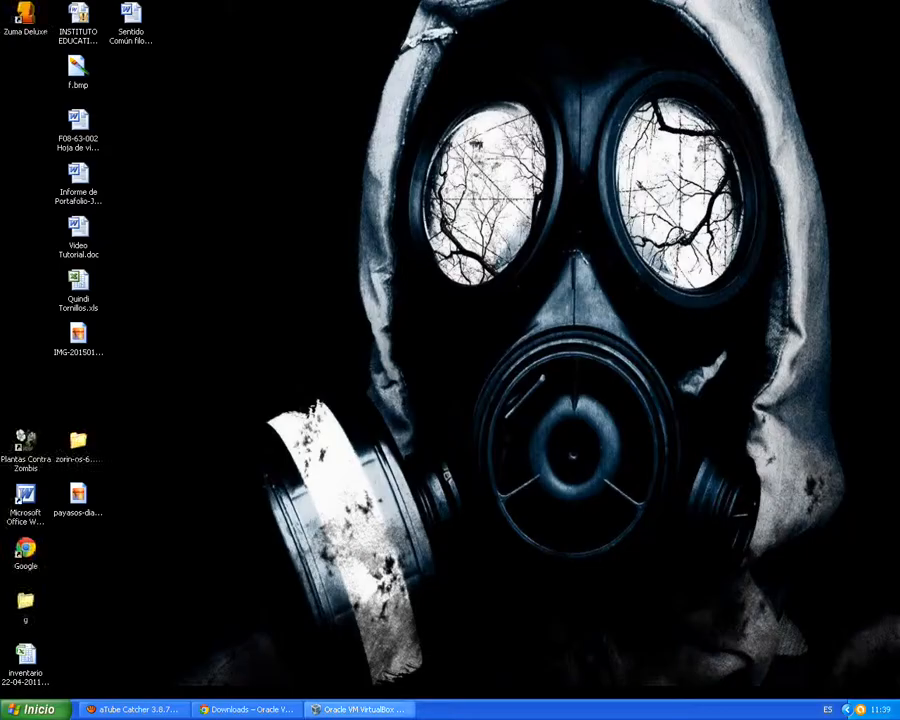
click(360, 709)
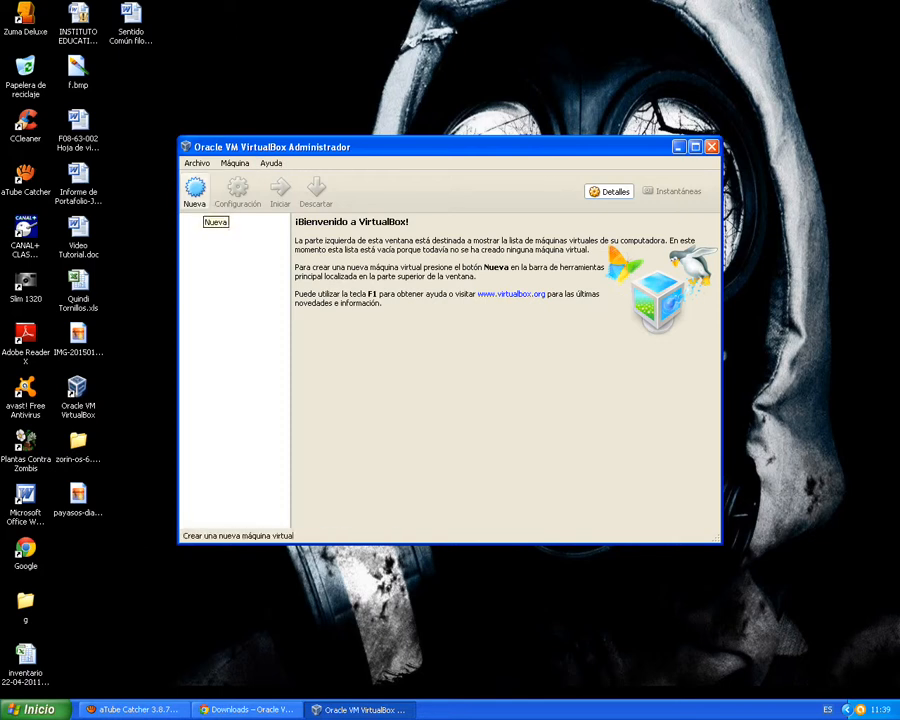
click(195, 190)
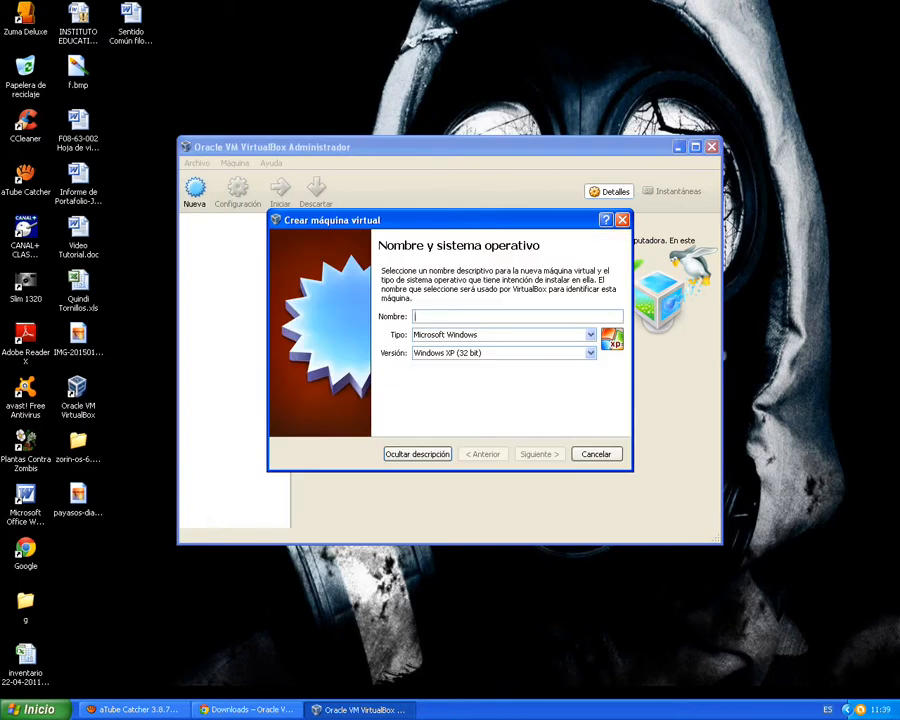
text(z)
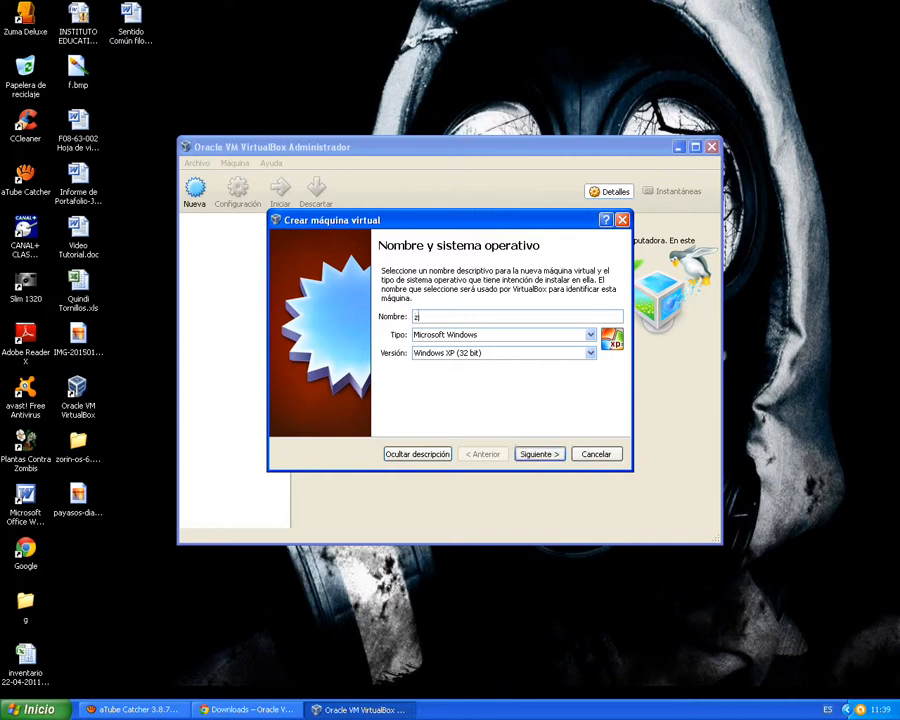
text(or)
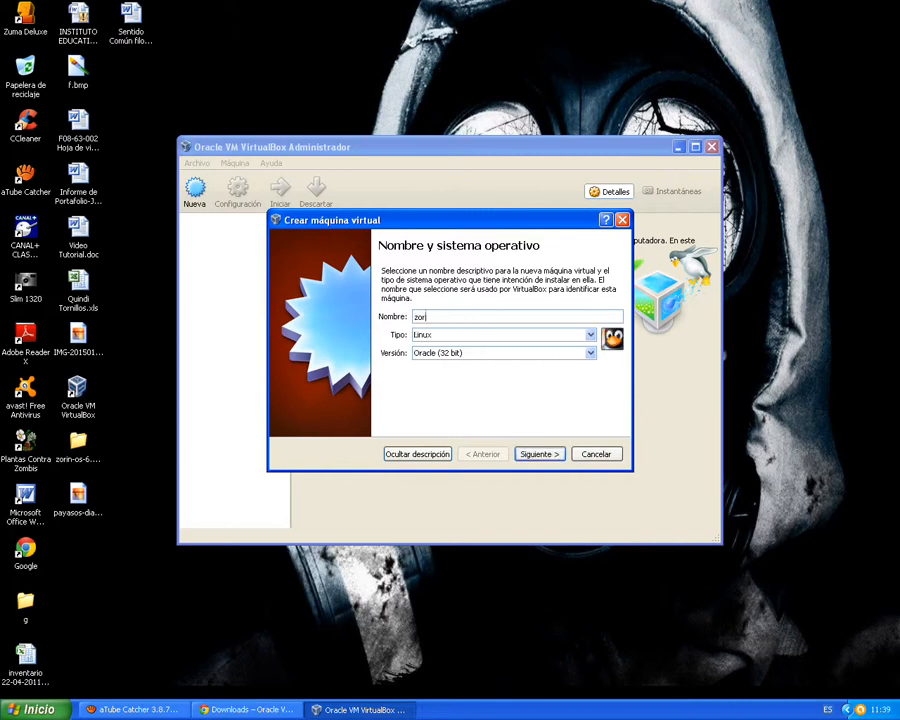
text(in os)
click(590, 335)
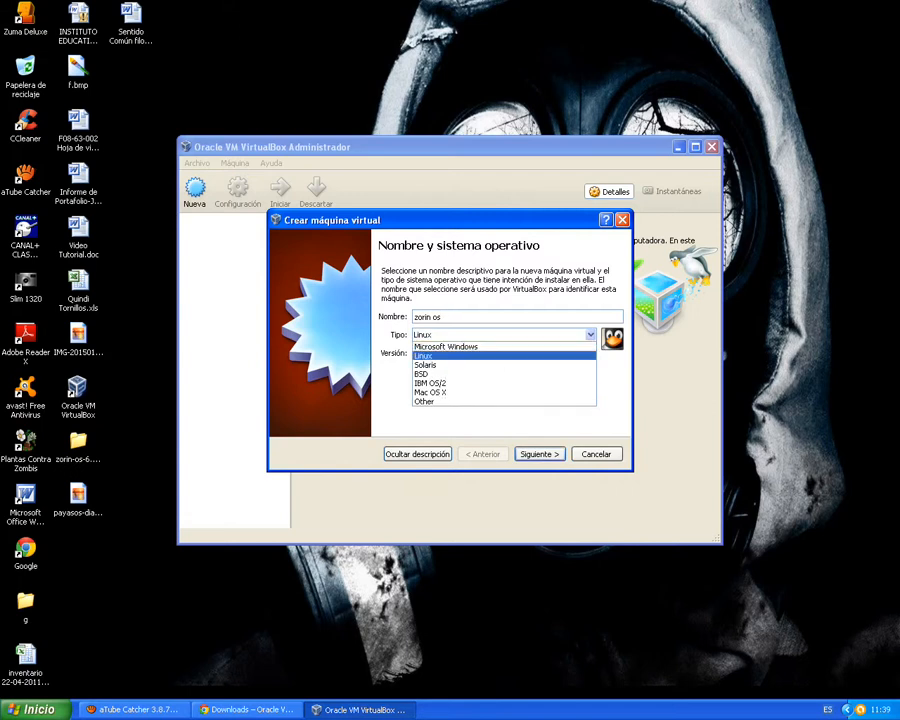
click(504, 356)
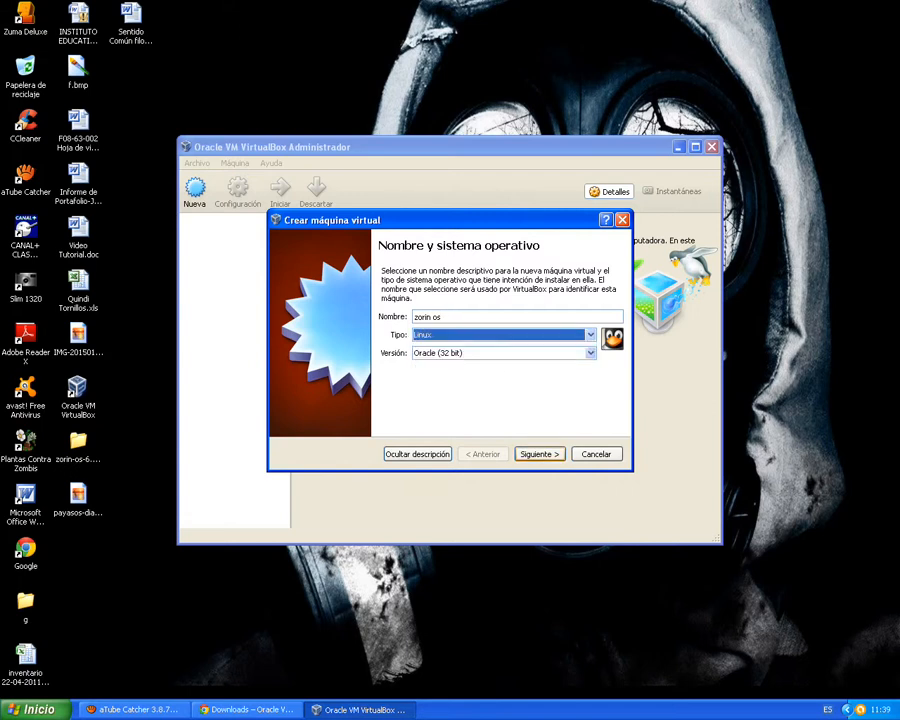
key(Return)
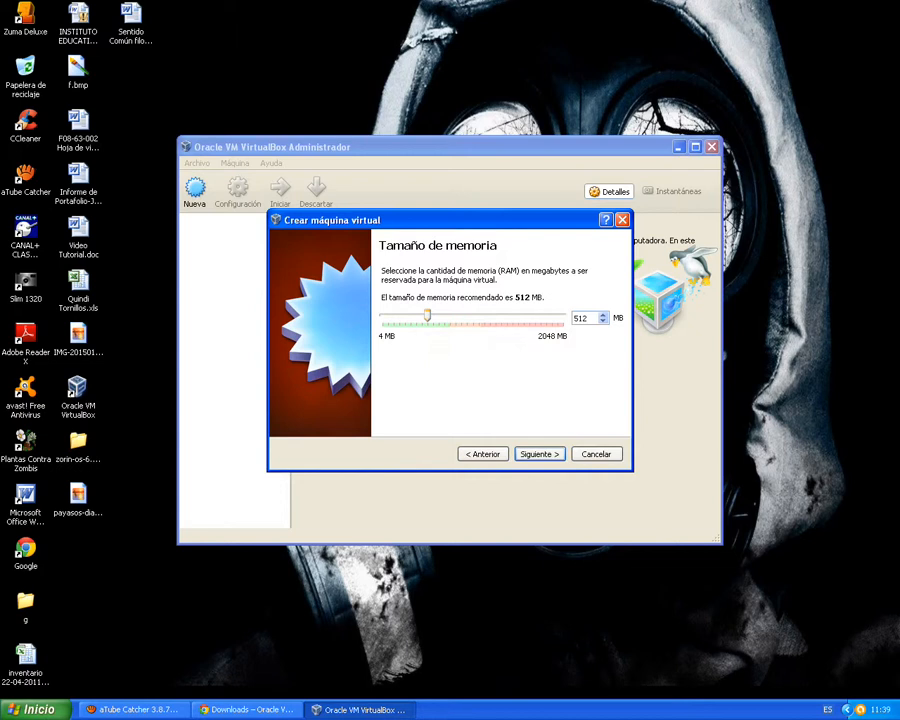
Give the new machine 781 MB of memory and create a dynamically allocated 12 GB VDI hard disk named "zorin os"
drag(427, 315, 451, 315)
key(Return)
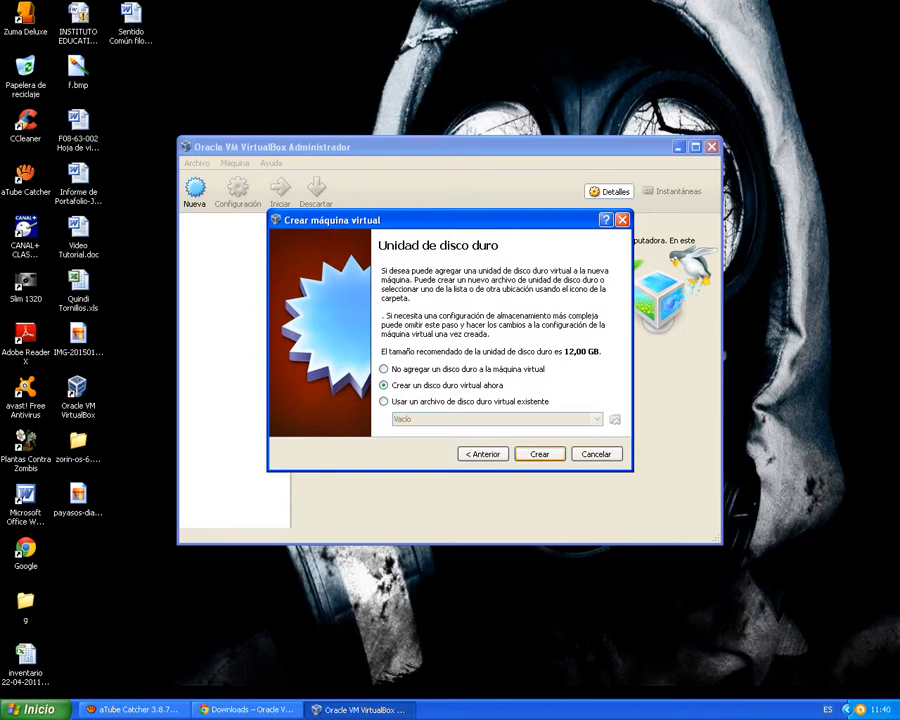
key(Return)
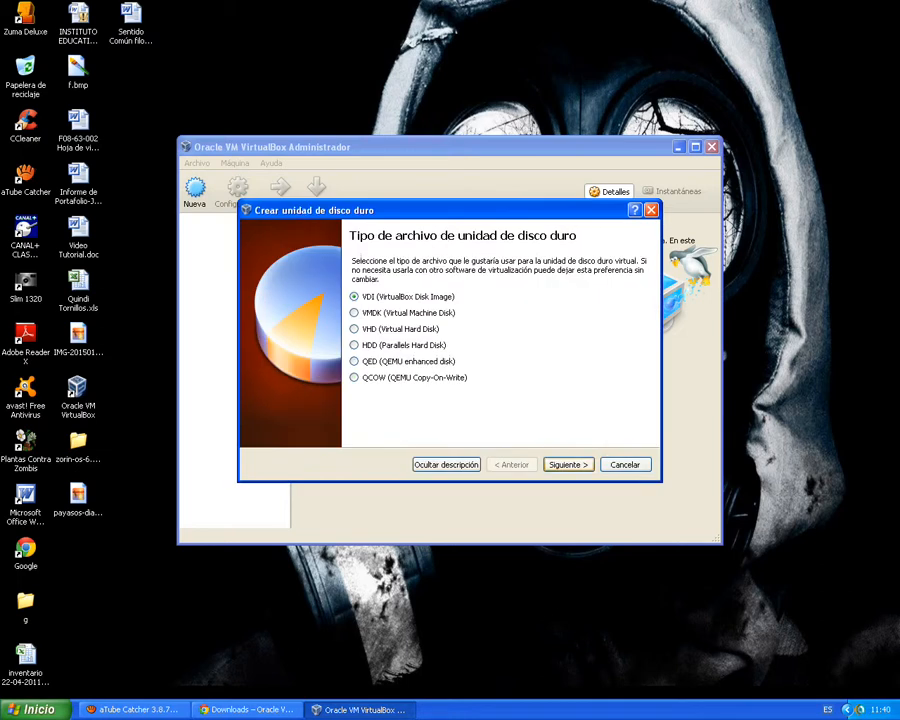
key(Return)
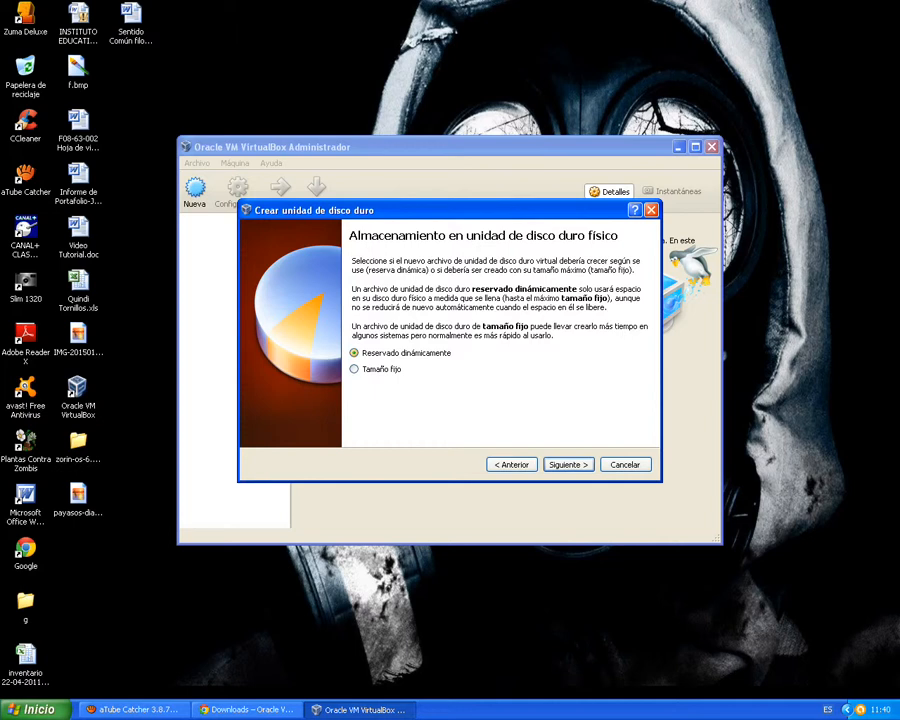
key(Return)
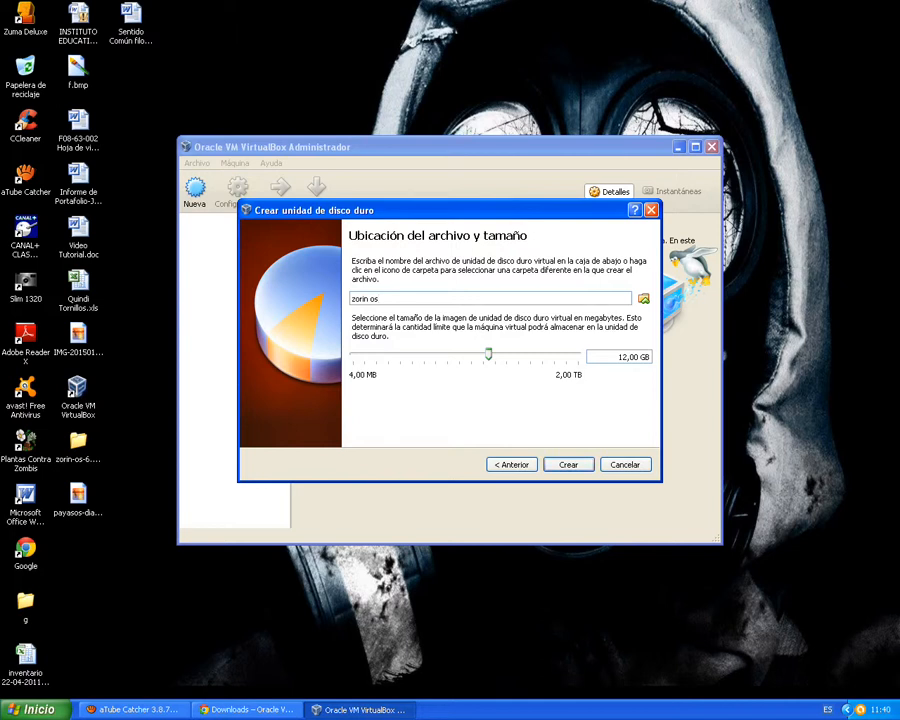
key(Return)
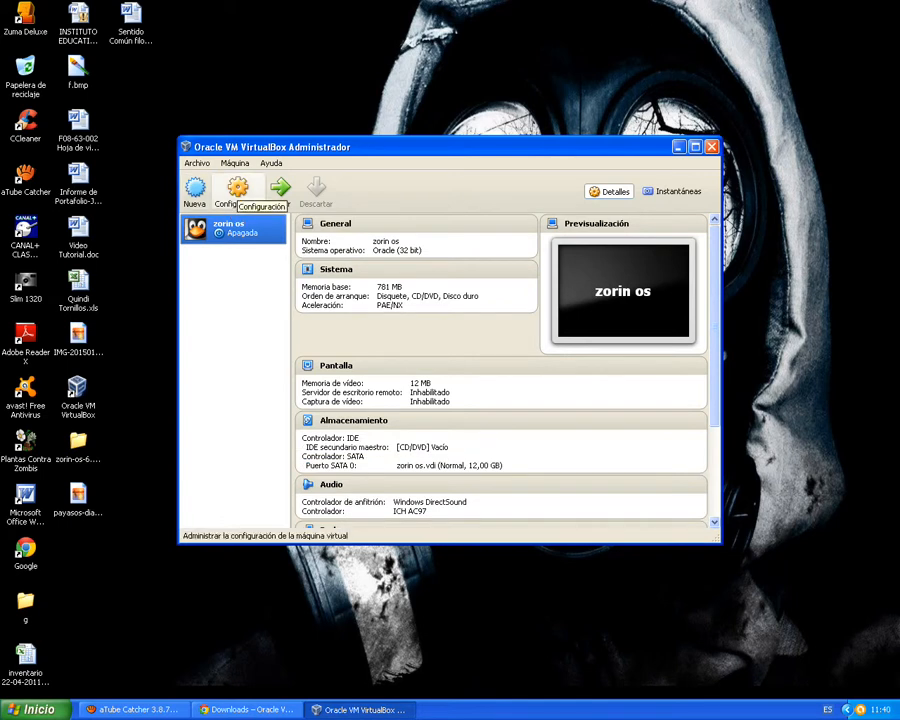
In the zorin os machine's system settings, disable the floppy (Disquete) in the boot order
click(238, 190)
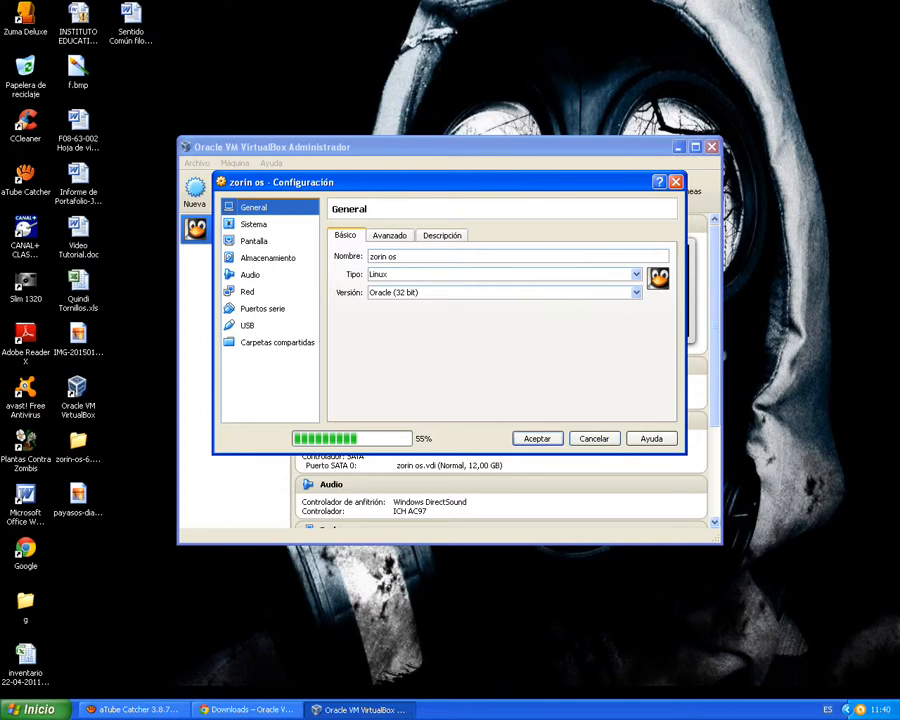
click(254, 224)
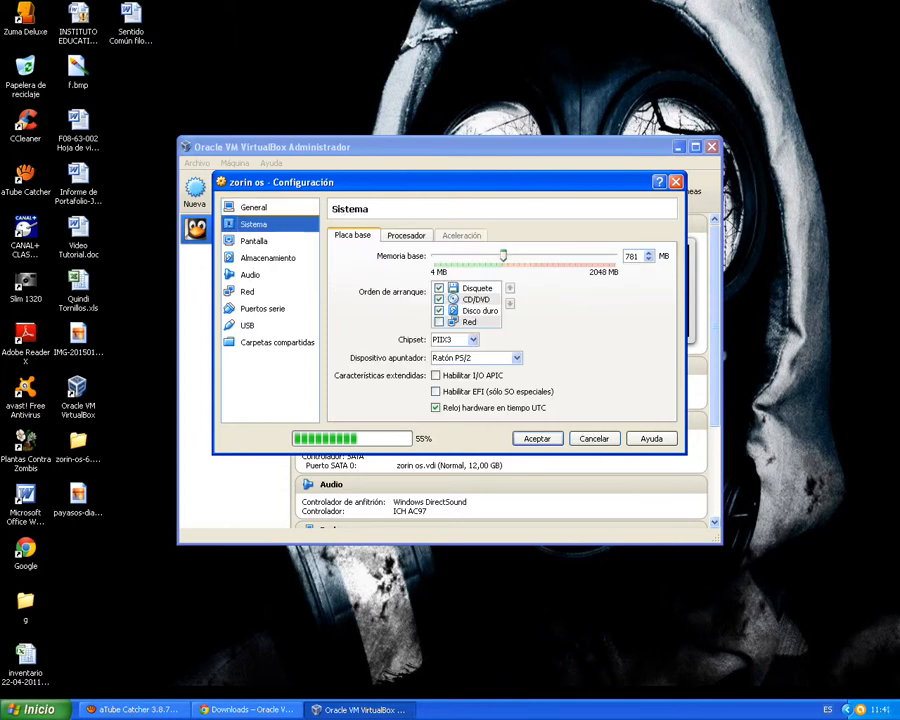
click(439, 288)
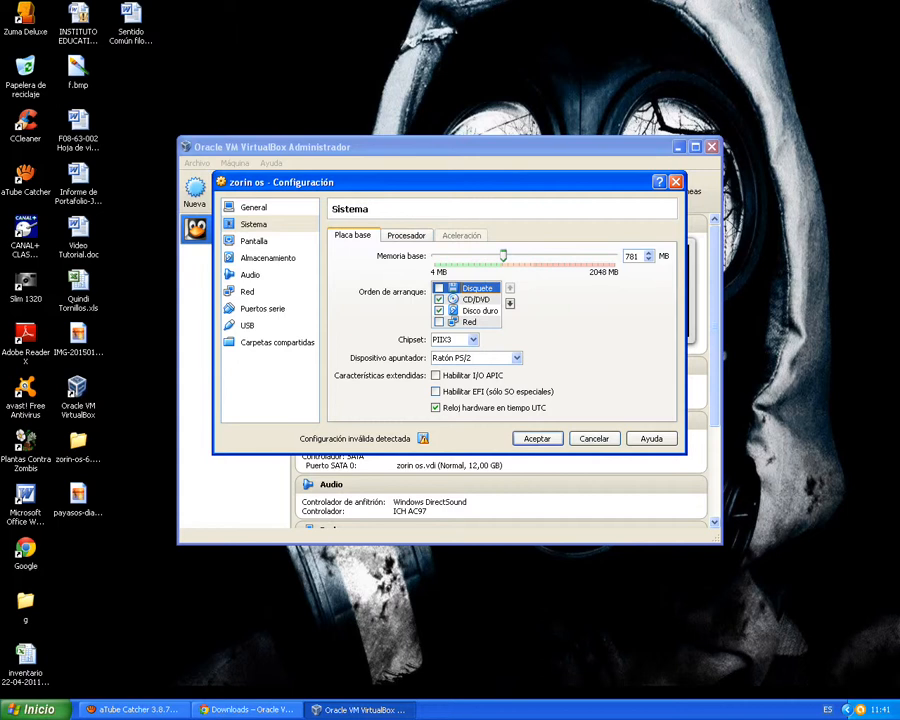
Review the processor and display settings and the disc choices for the empty CD/DVD drive on the IDE controller
click(406, 236)
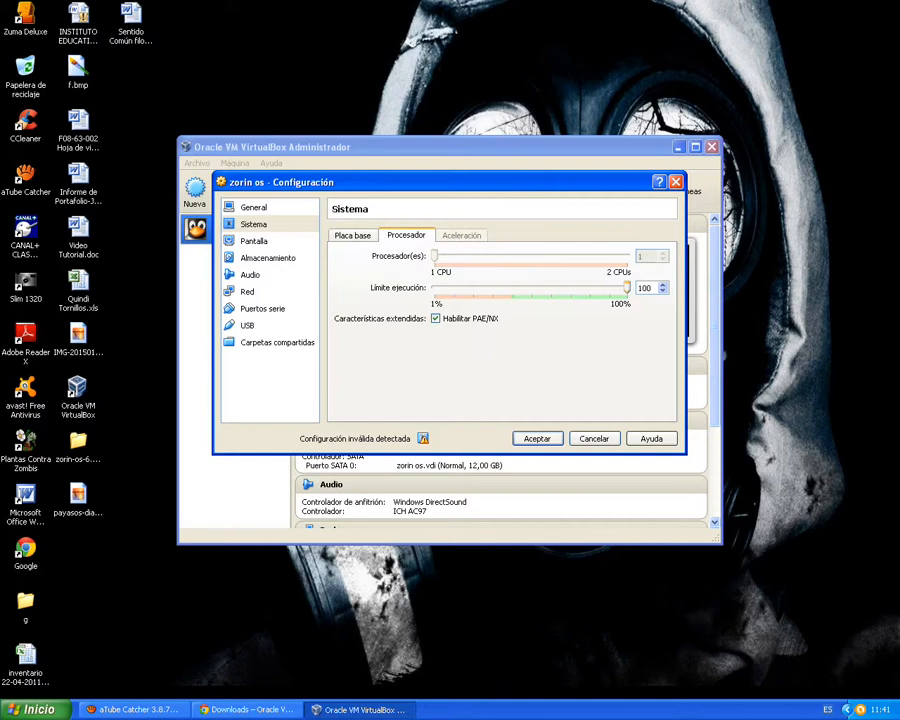
click(254, 241)
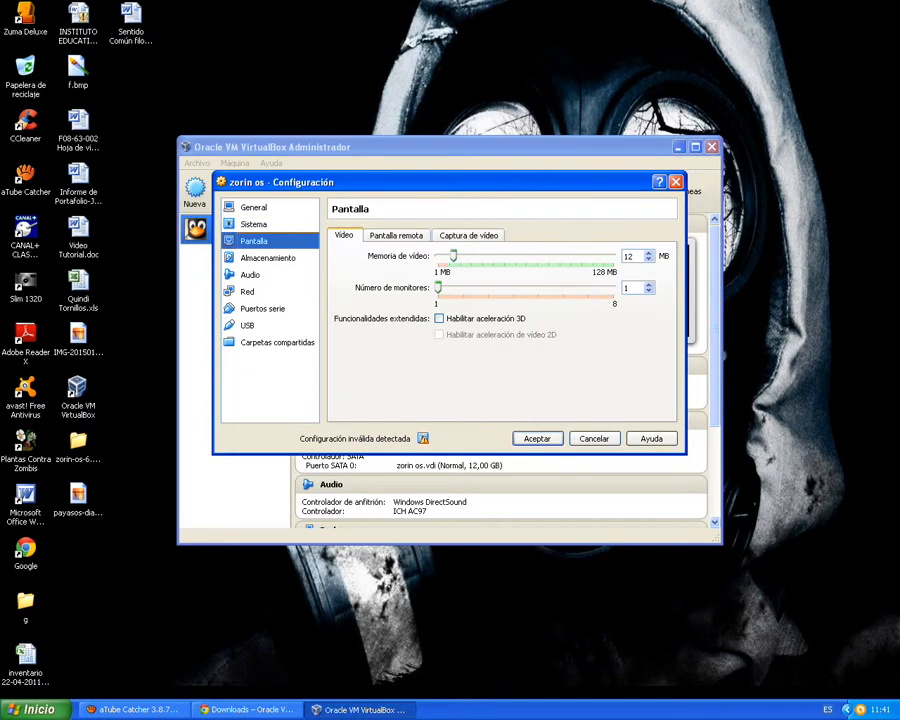
click(267, 258)
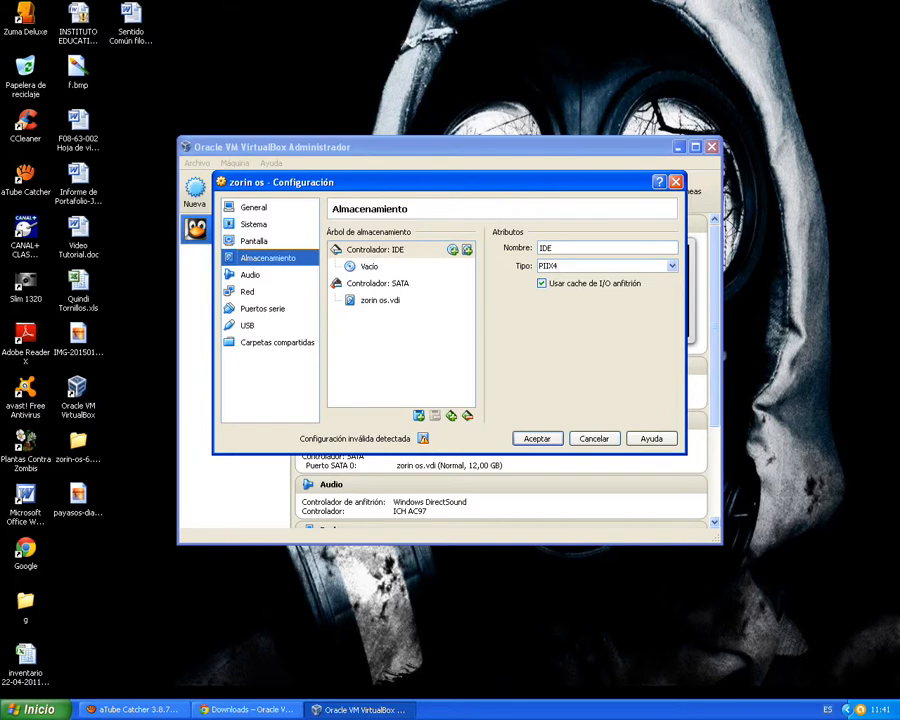
click(369, 267)
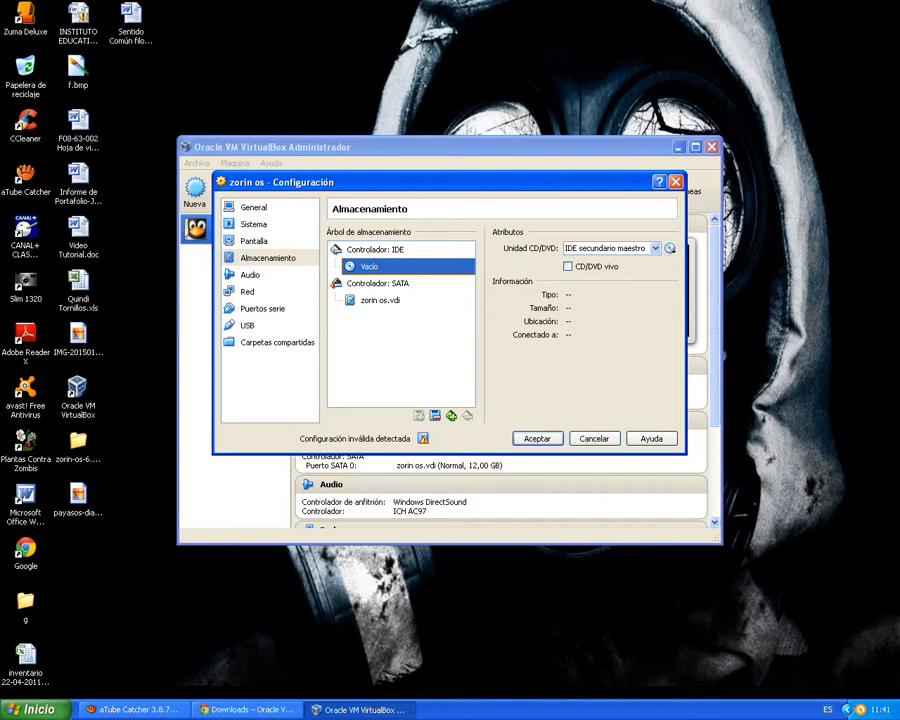
click(669, 248)
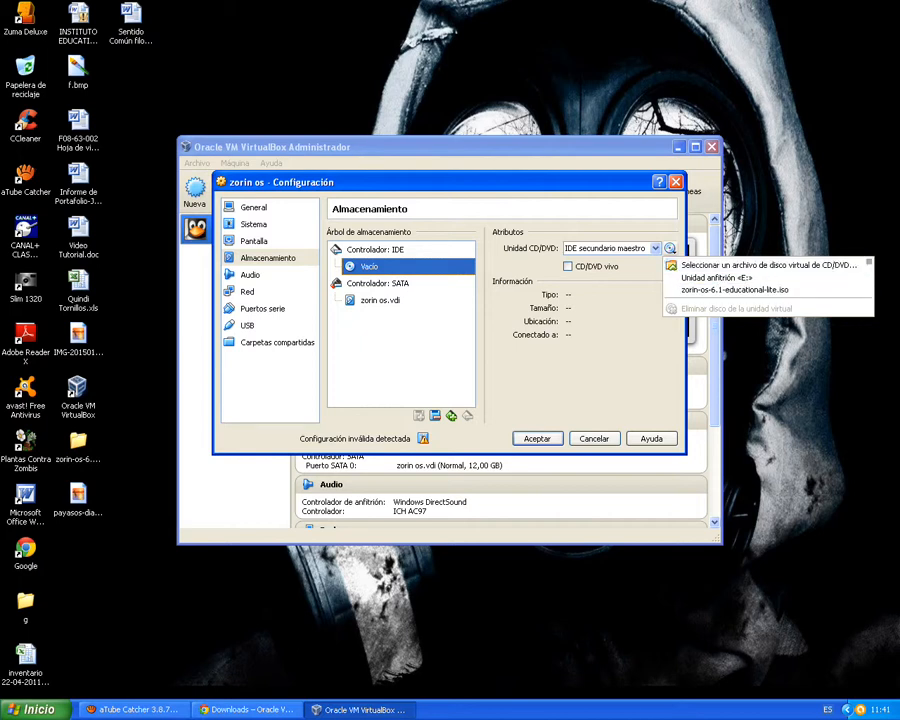
key(Escape)
Look through the audio, network, serial port, USB and shared folder settings, and return to the general settings
click(250, 275)
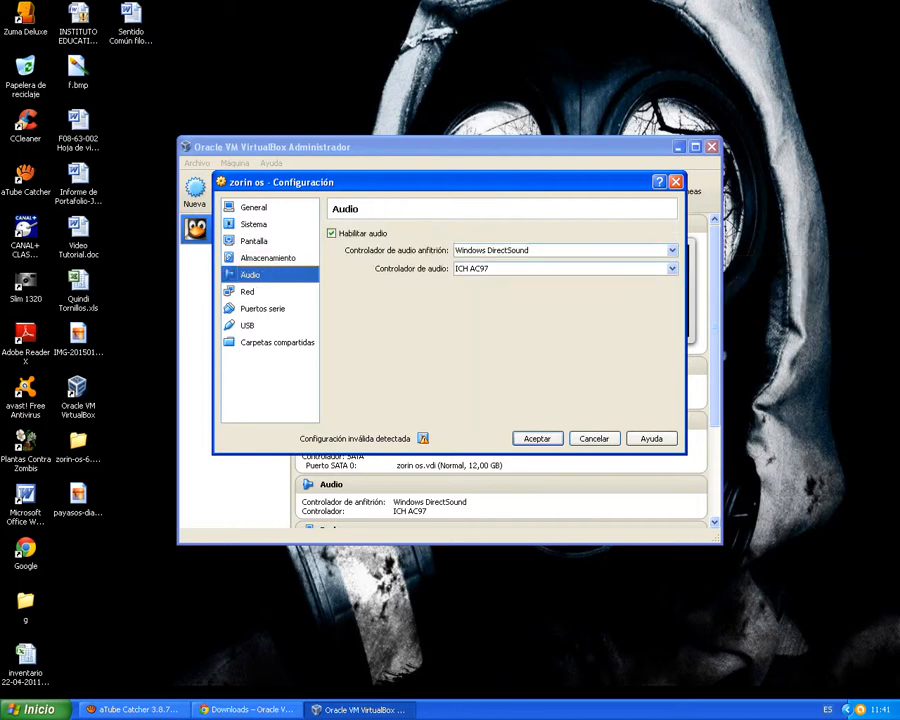
click(248, 292)
click(262, 309)
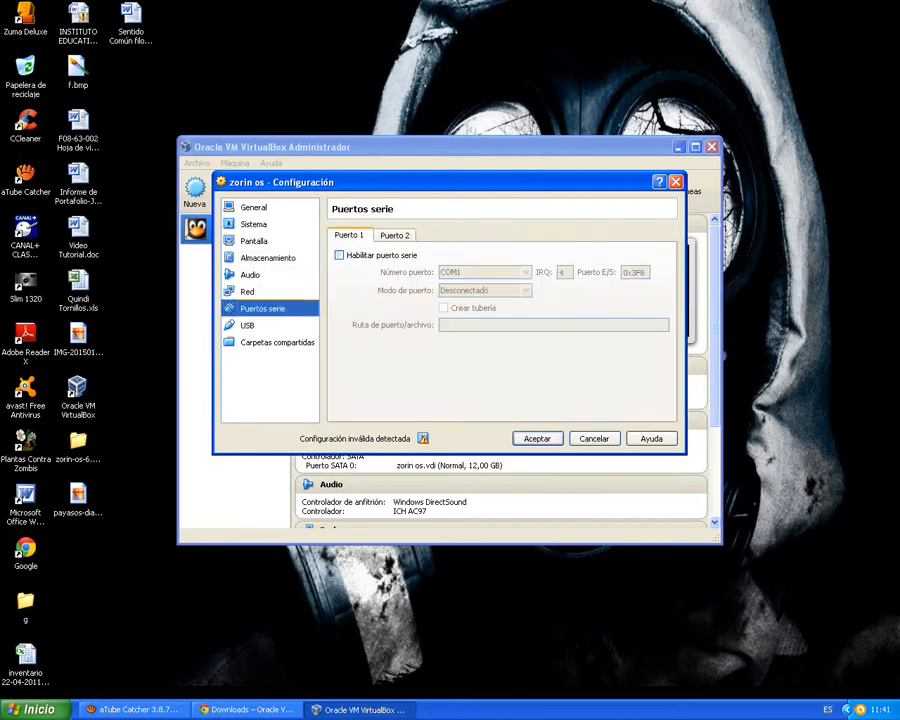
click(248, 326)
click(276, 343)
click(254, 208)
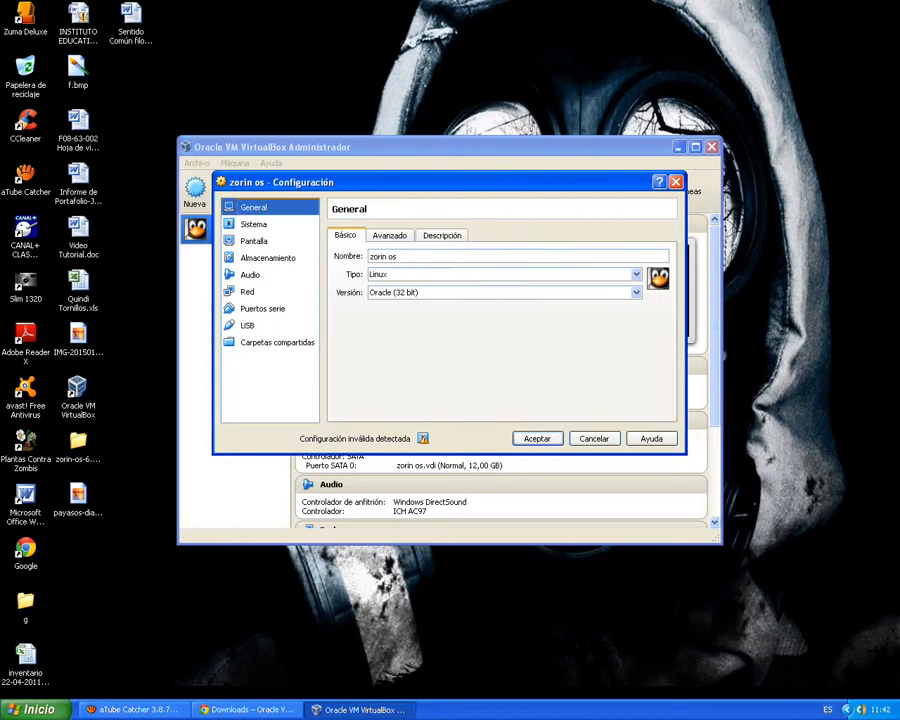